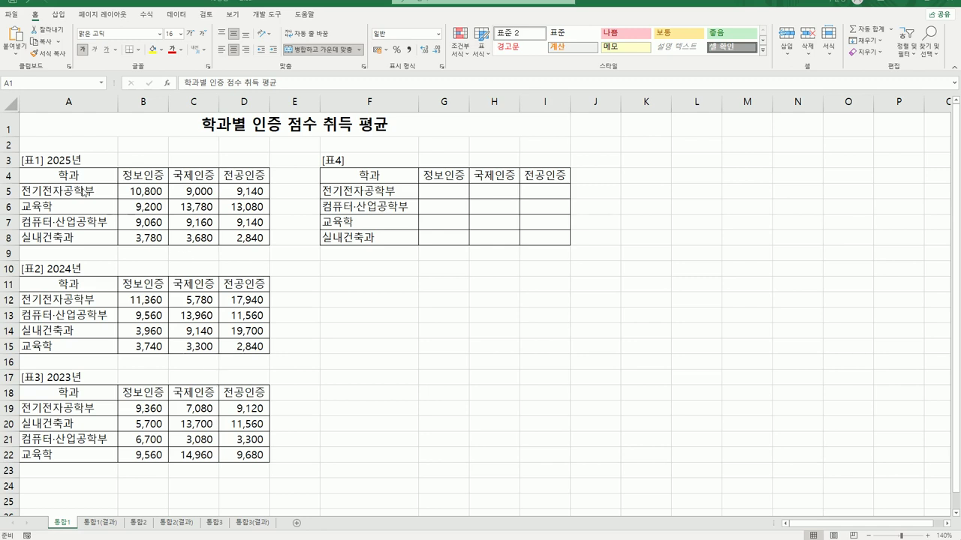
{"action": "left_click", "coordinate": [83, 313]}
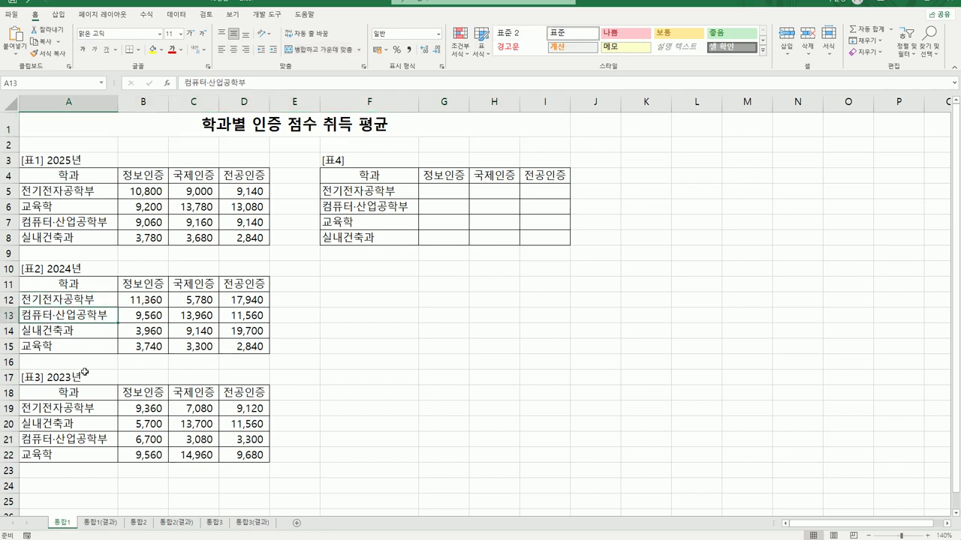
{"action": "left_click", "coordinate": [84, 391]}
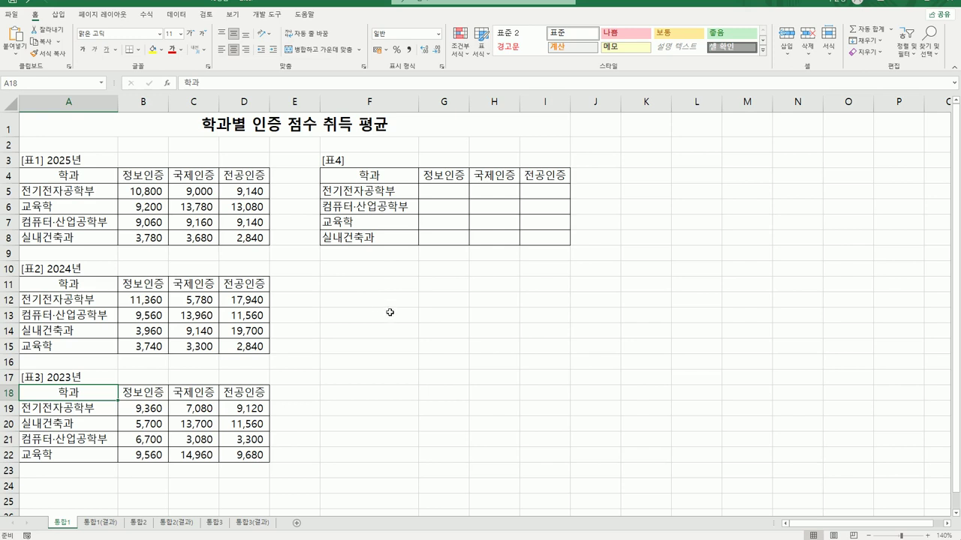
Start a Consolidate on the [표4] range F4:I8 with the function set to 평균 (Average).
{"action": "left_click_drag", "start_coordinate": [386, 175], "coordinate": [541, 241]}
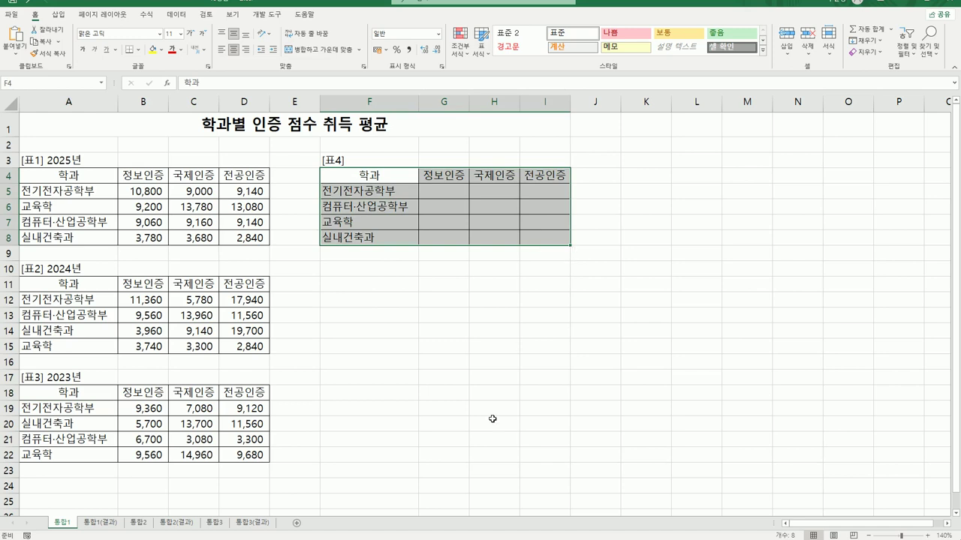
{"action": "left_click", "coordinate": [184, 15]}
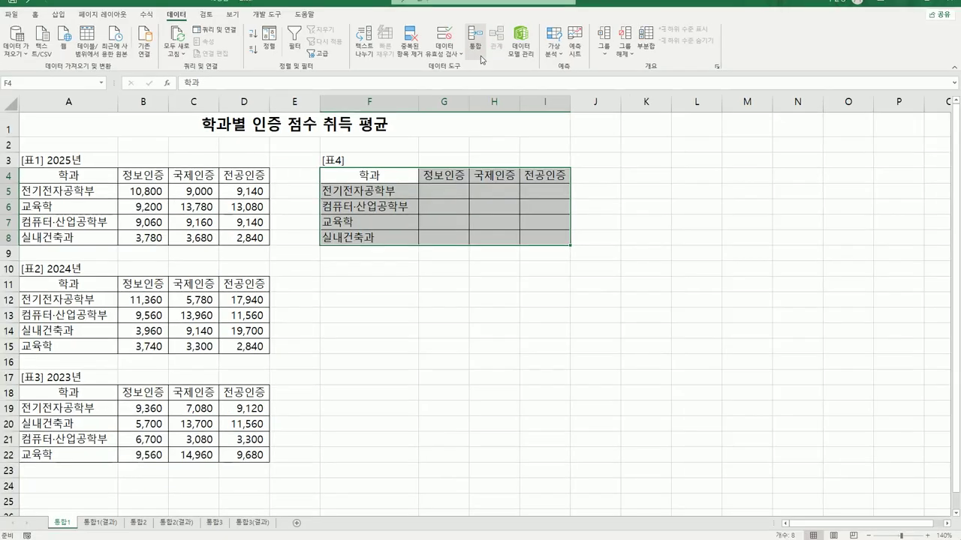
{"action": "left_click", "coordinate": [480, 49]}
{"action": "left_click_drag", "start_coordinate": [529, 182], "coordinate": [495, 273]}
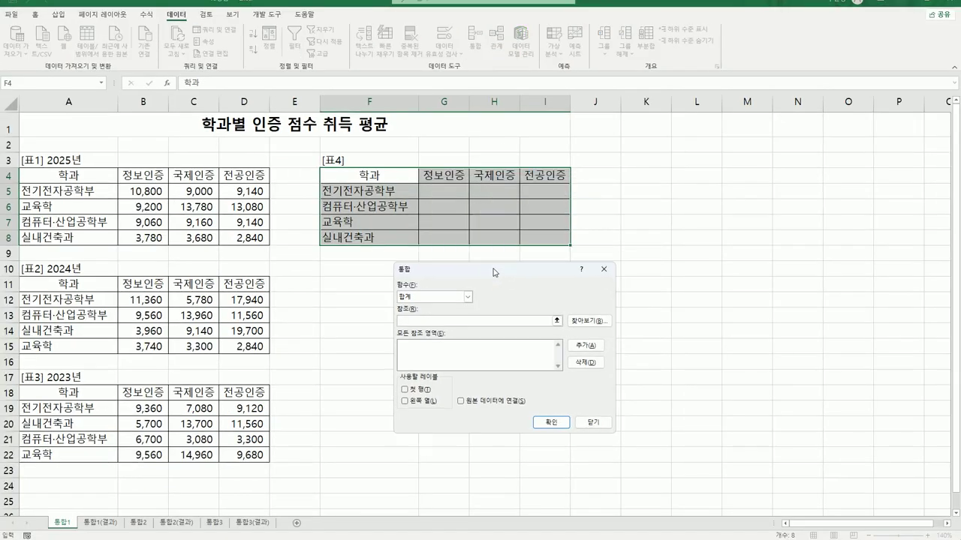
{"action": "left_click", "coordinate": [467, 297]}
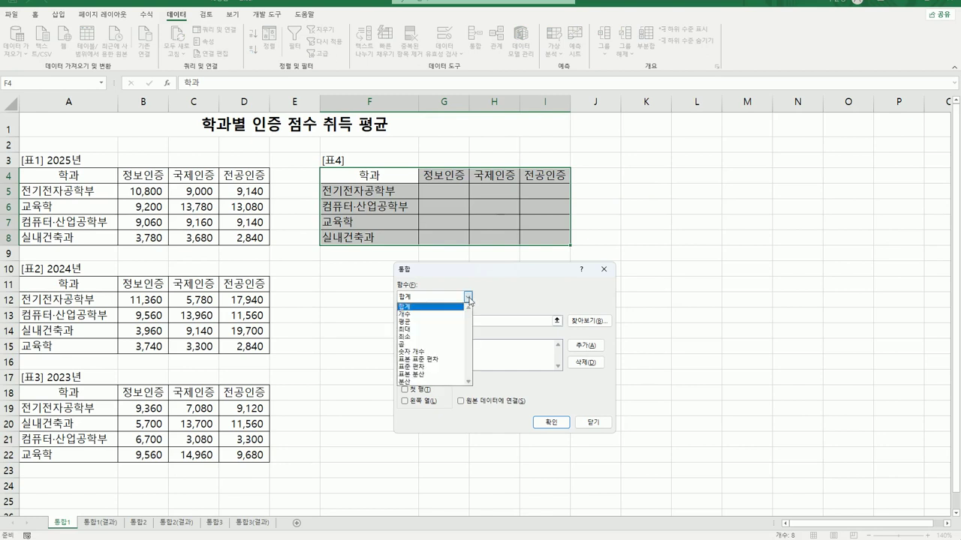
{"action": "left_click", "coordinate": [454, 321]}
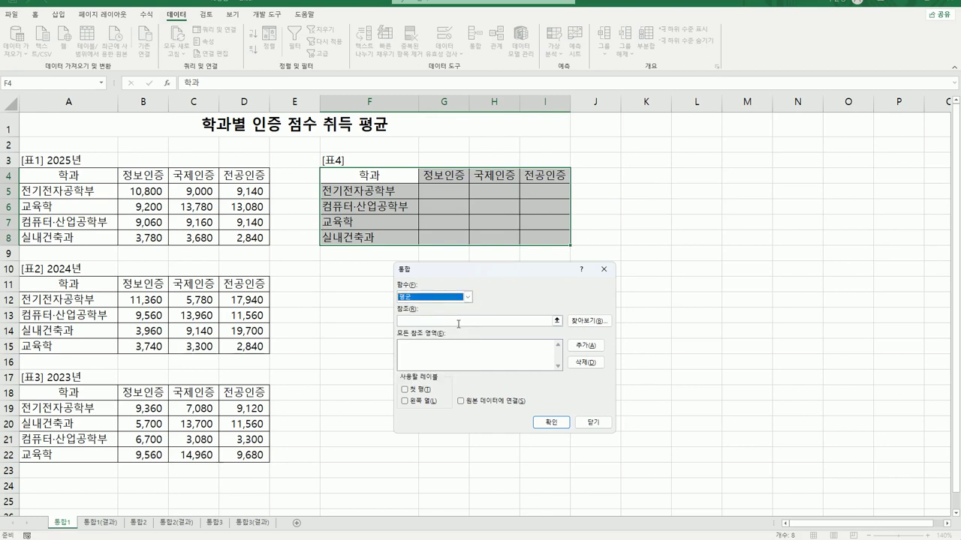
Add the three yearly tables A4:D8, A11:D15 and A18:D22 as consolidation references.
{"action": "left_click", "coordinate": [456, 321]}
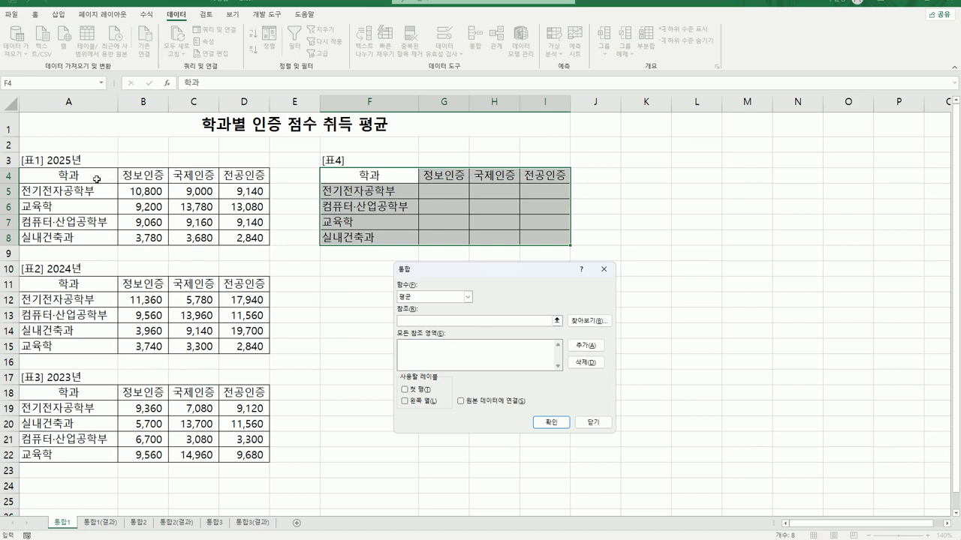
{"action": "left_click_drag", "start_coordinate": [97, 179], "coordinate": [241, 242]}
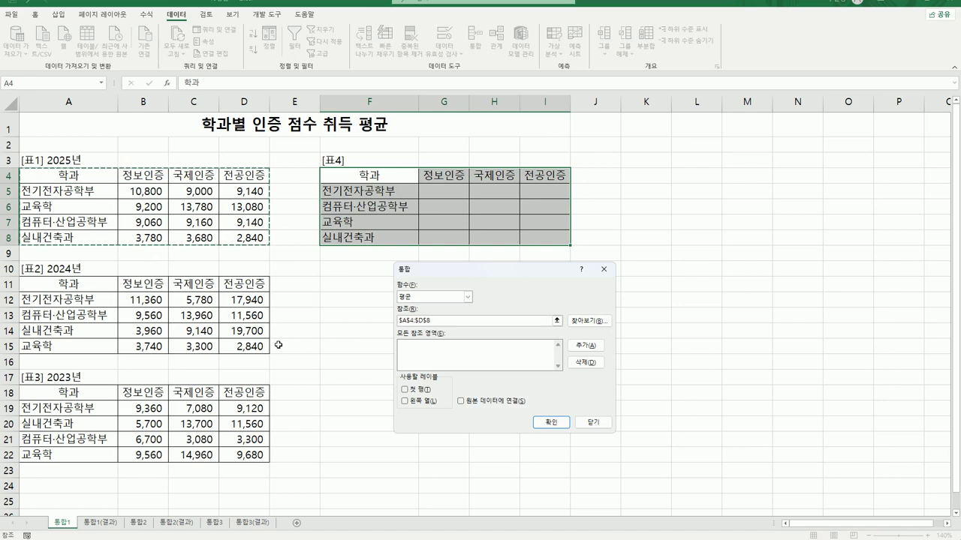
{"action": "left_click", "coordinate": [586, 347]}
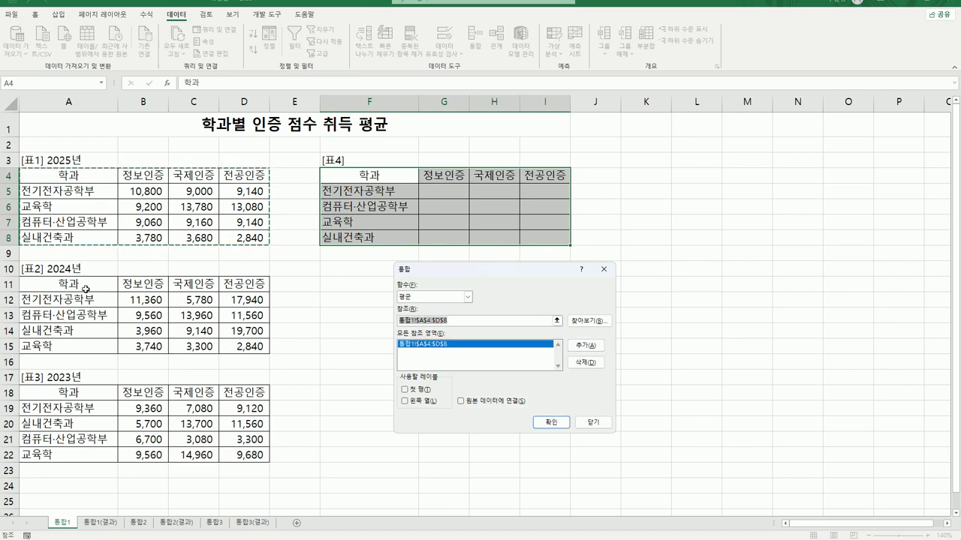
{"action": "left_click_drag", "start_coordinate": [85, 289], "coordinate": [266, 350]}
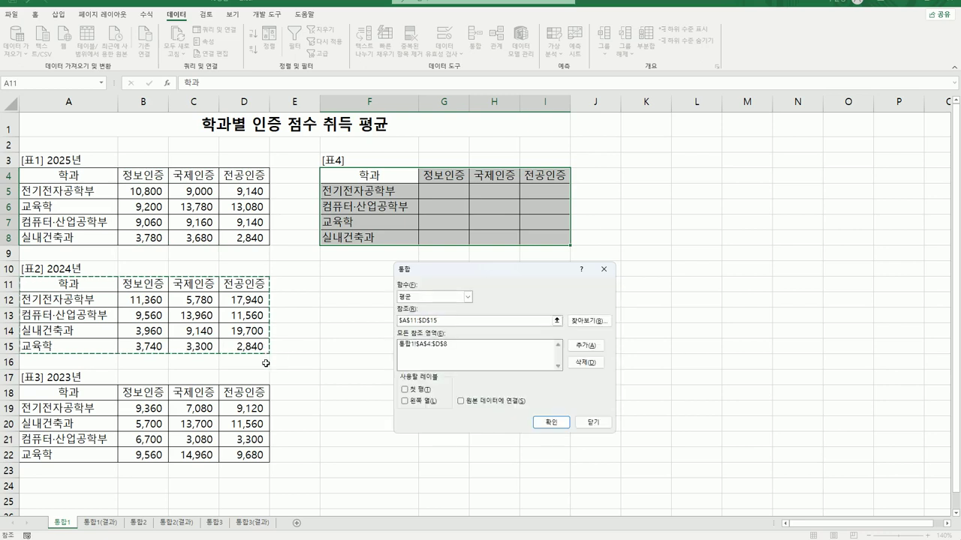
{"action": "left_click", "coordinate": [598, 347]}
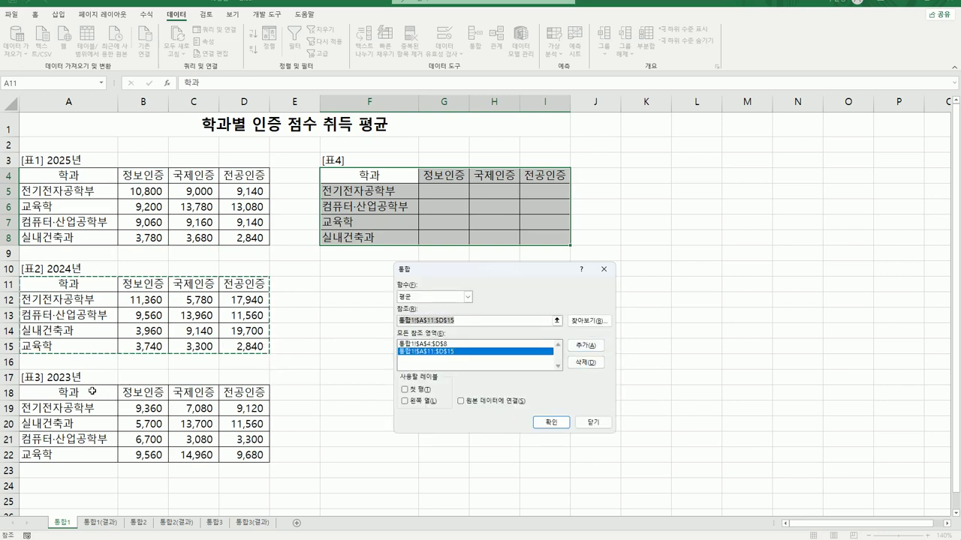
{"action": "left_click_drag", "start_coordinate": [92, 390], "coordinate": [255, 454]}
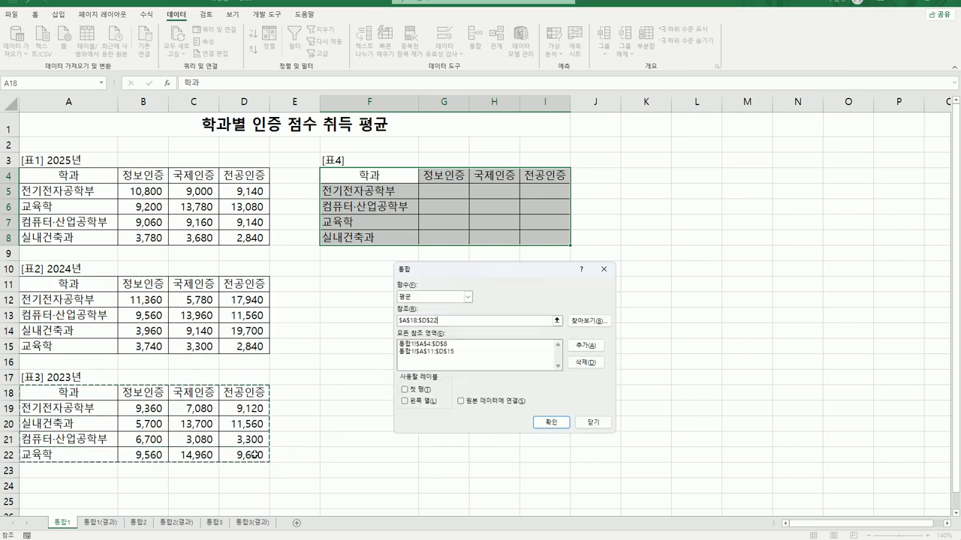
{"action": "left_click", "coordinate": [586, 346]}
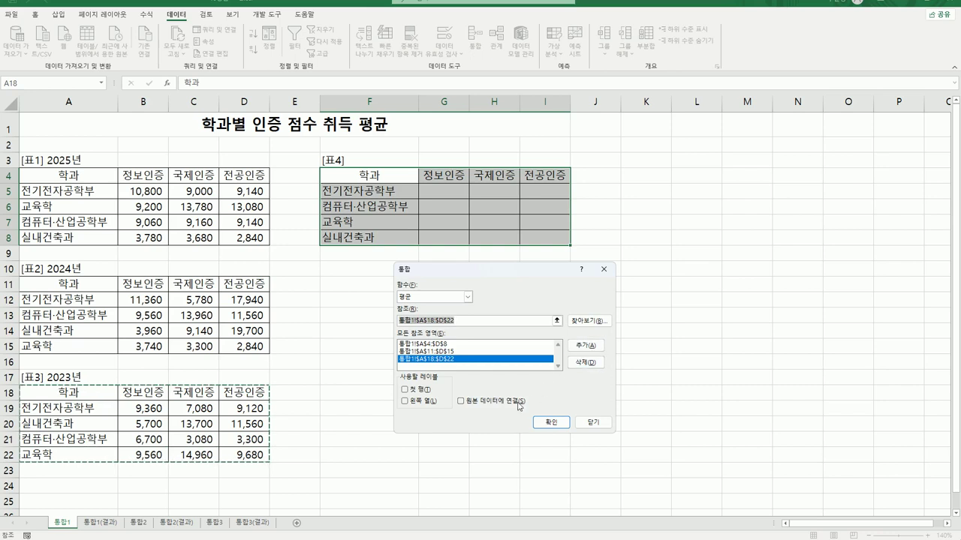
Use both 첫 행 (top row) and 왼쪽 열 (left column) as labels and run the consolidation into [표4].
{"action": "left_click", "coordinate": [423, 390]}
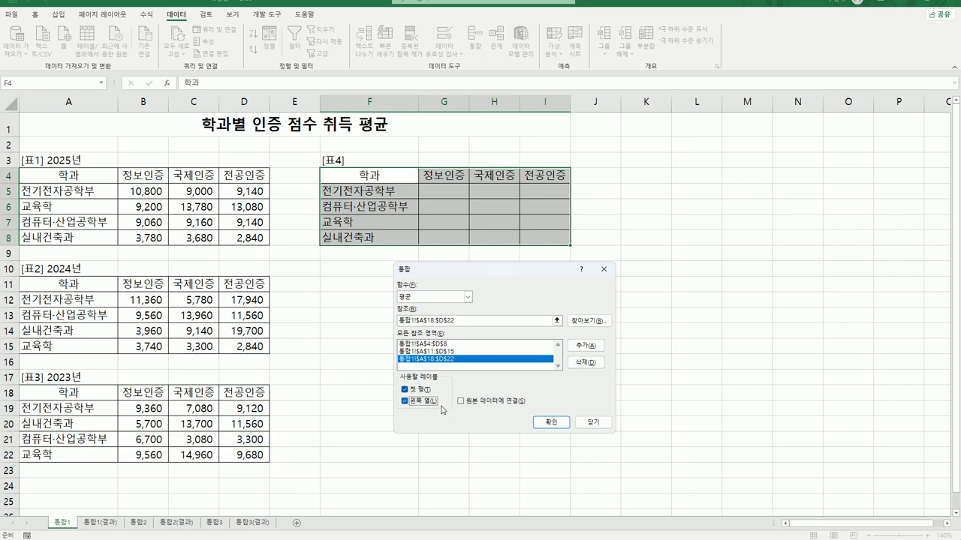
{"action": "left_click", "coordinate": [552, 424]}
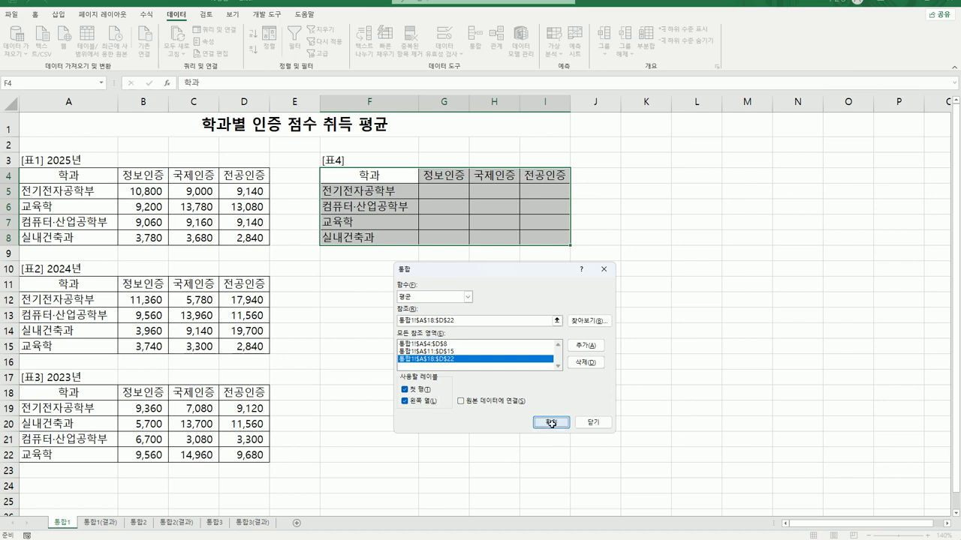
{"action": "left_click", "coordinate": [553, 239]}
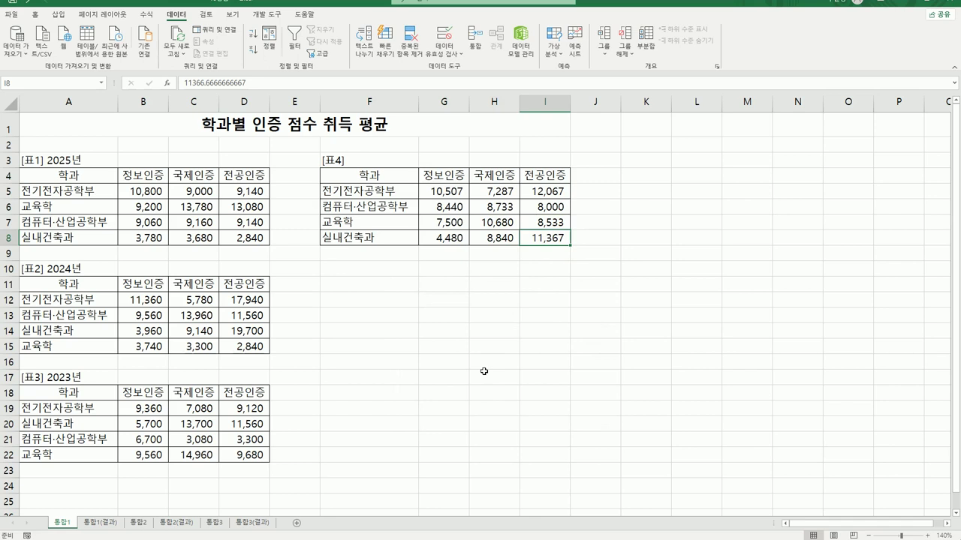
Check the consolidated [표4] averages against the 통합1(결과) sheet.
{"action": "left_click", "coordinate": [501, 175]}
{"action": "left_click", "coordinate": [555, 176]}
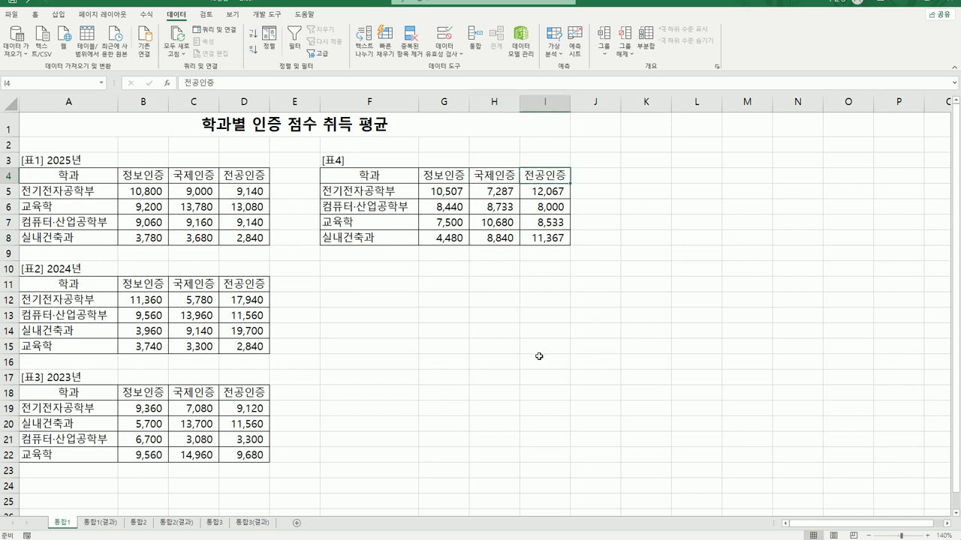
{"action": "left_click", "coordinate": [109, 525]}
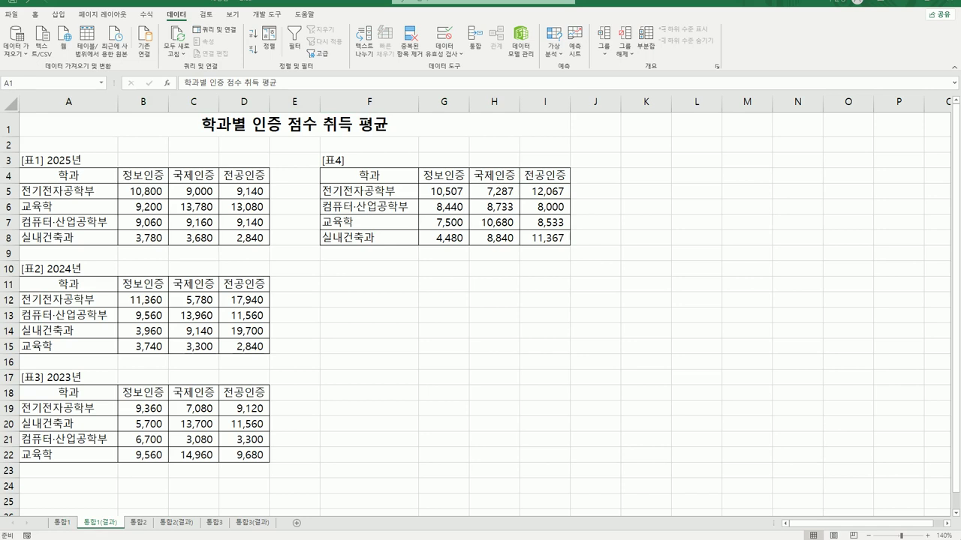
On the 통합2 sheet, start a Consolidate on the [표3] range H3:L10 with the function 평균 (Average).
{"action": "left_click", "coordinate": [138, 522]}
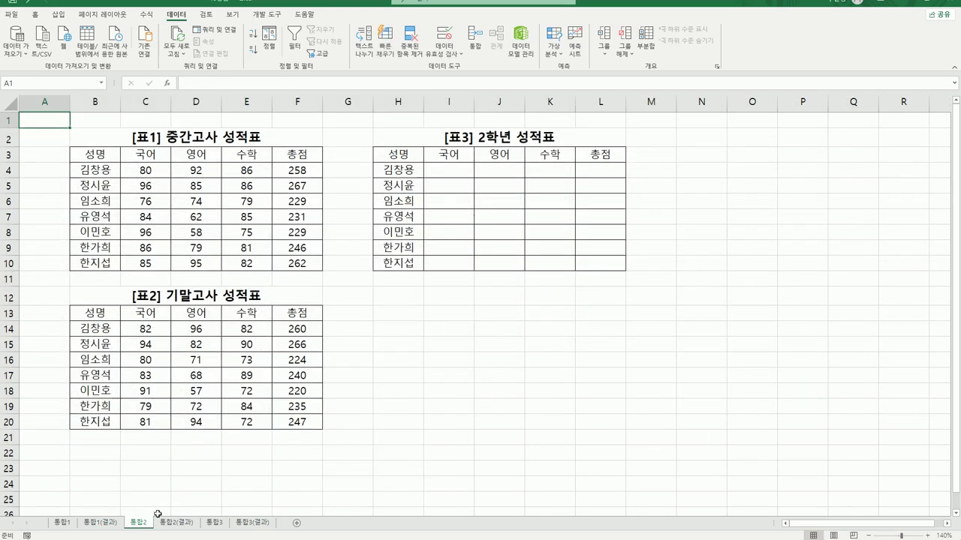
{"action": "left_click", "coordinate": [492, 489]}
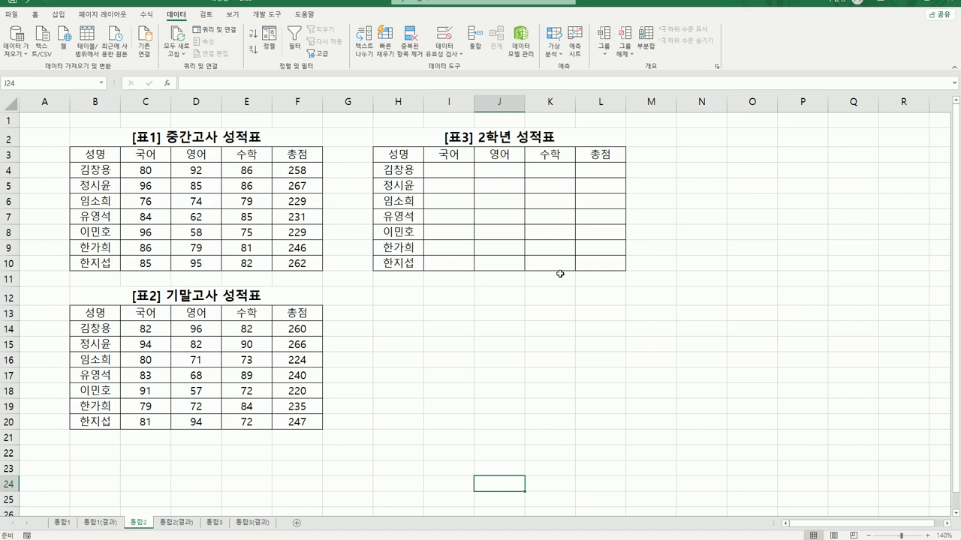
{"action": "left_click_drag", "start_coordinate": [410, 150], "coordinate": [590, 266]}
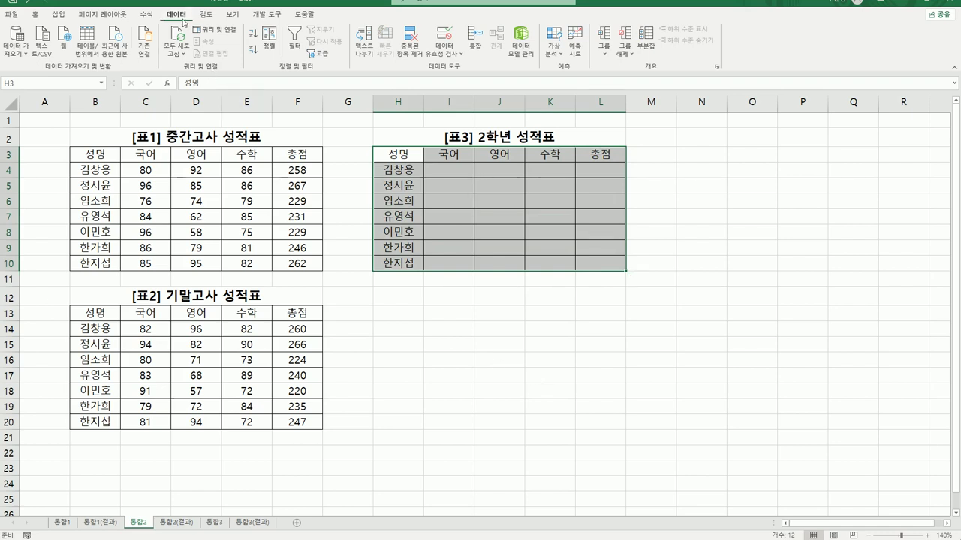
{"action": "left_click", "coordinate": [474, 46]}
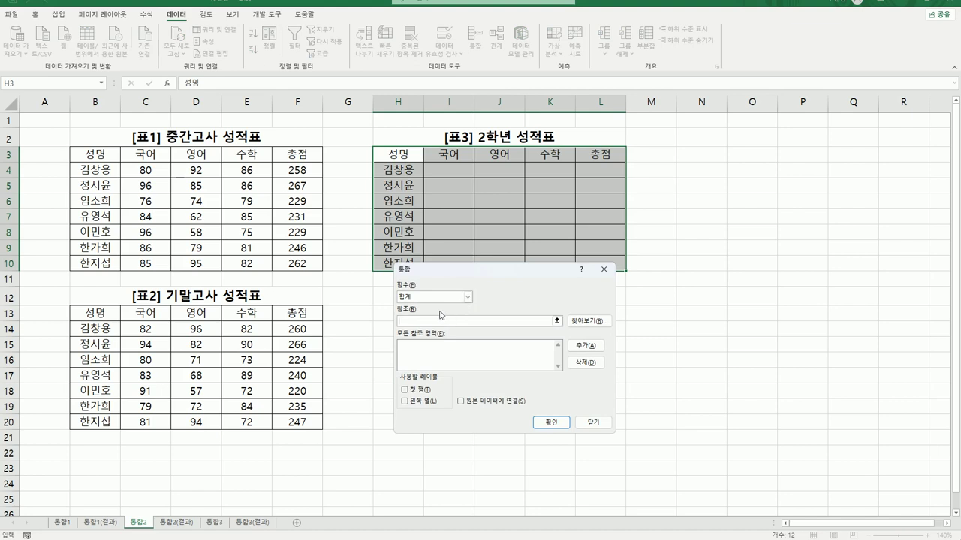
{"action": "left_click", "coordinate": [466, 297]}
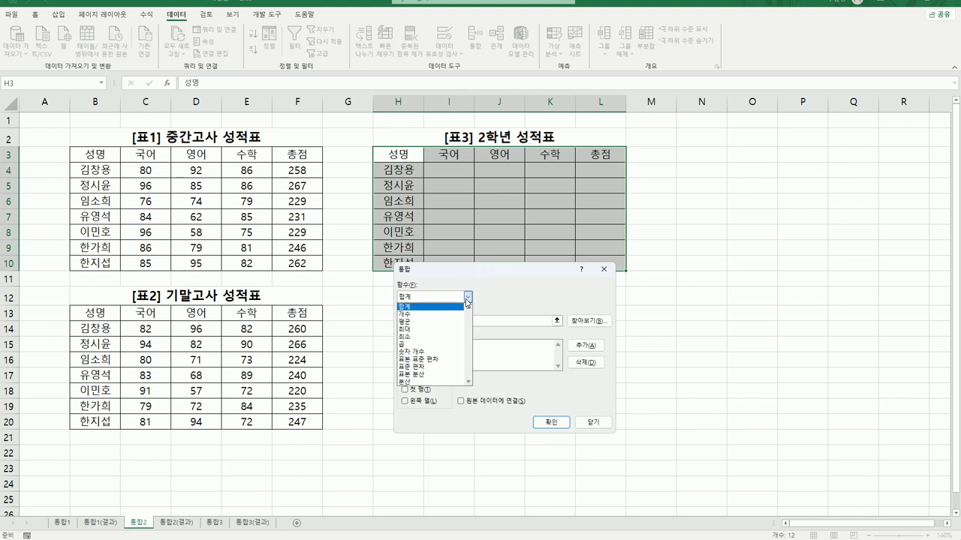
{"action": "left_click", "coordinate": [453, 323]}
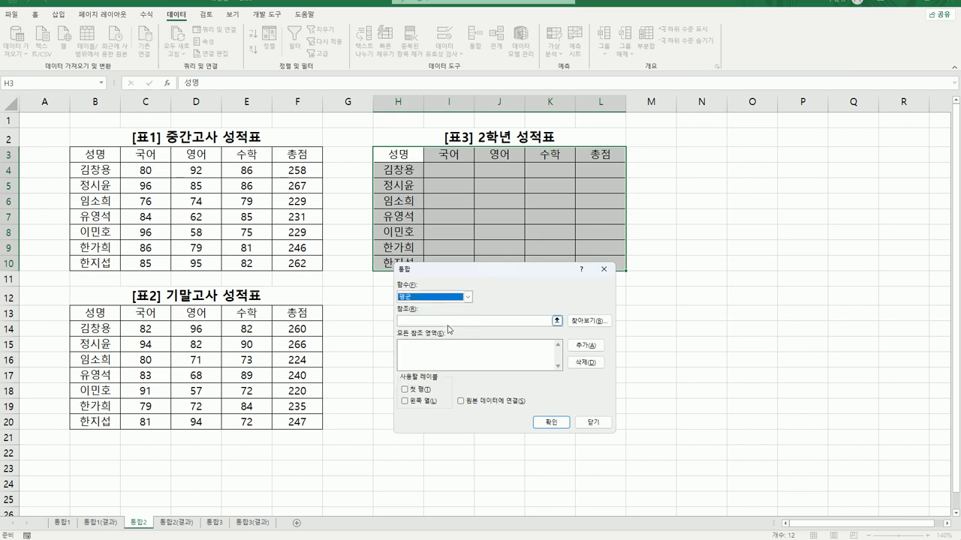
Add the midterm table B3:F10 and the final exam table B13:F20 as consolidation references.
{"action": "left_click", "coordinate": [447, 321]}
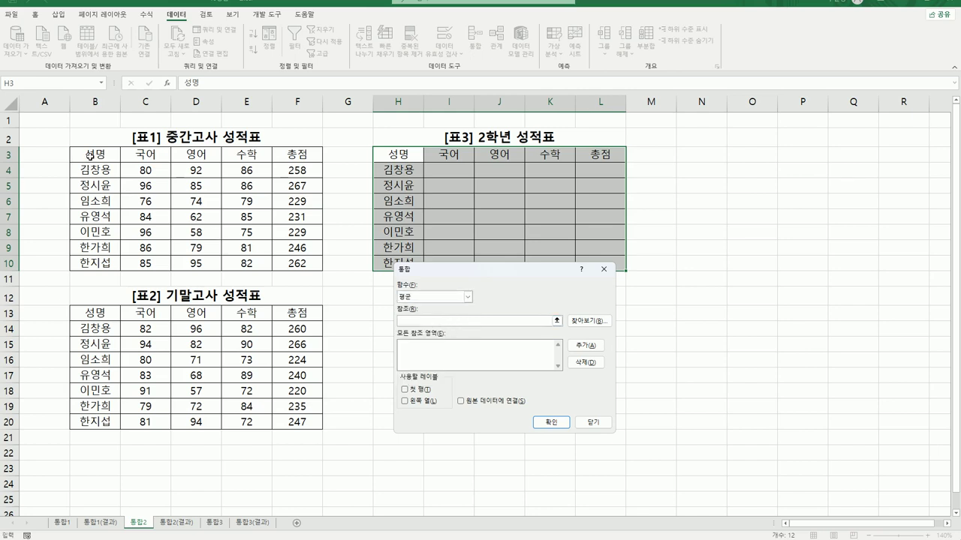
{"action": "left_click_drag", "start_coordinate": [90, 155], "coordinate": [287, 268]}
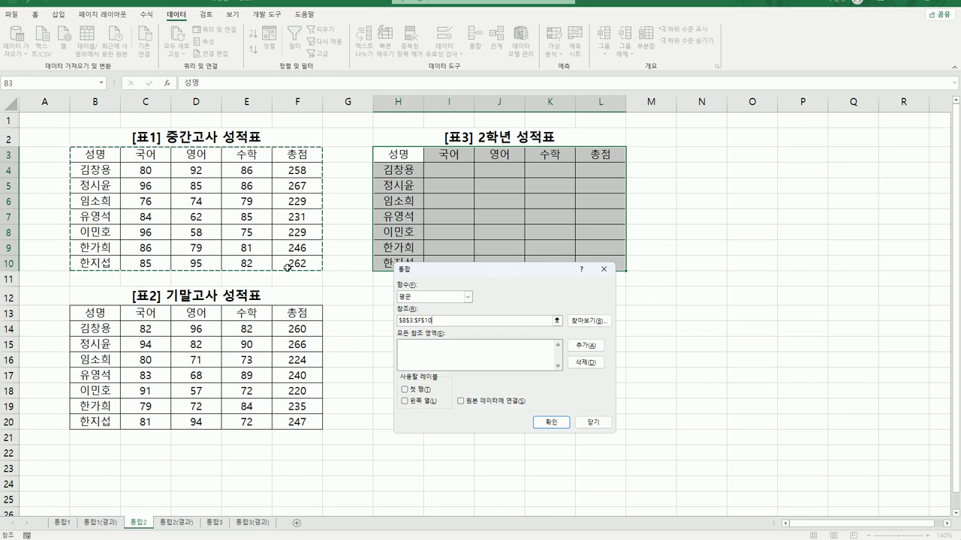
{"action": "left_click", "coordinate": [582, 347]}
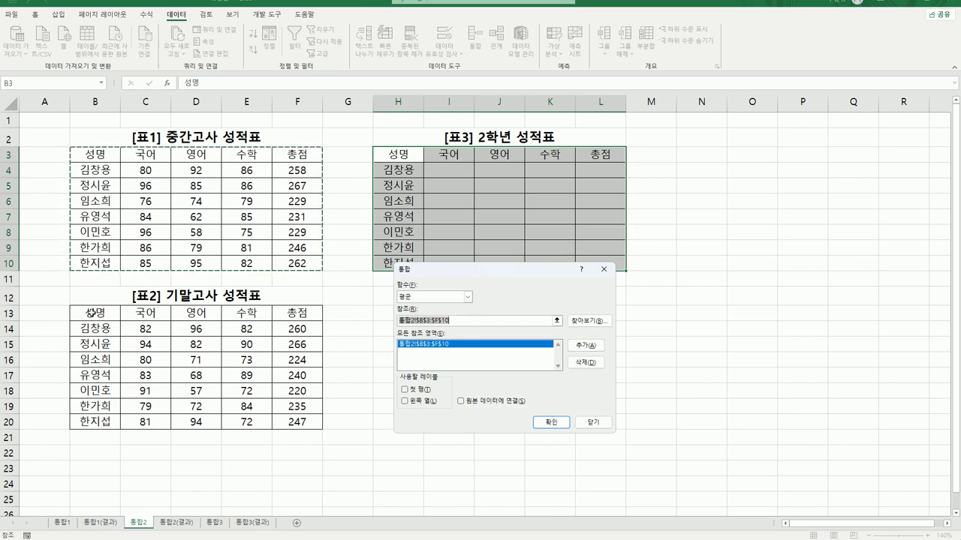
{"action": "left_click_drag", "start_coordinate": [90, 312], "coordinate": [293, 411]}
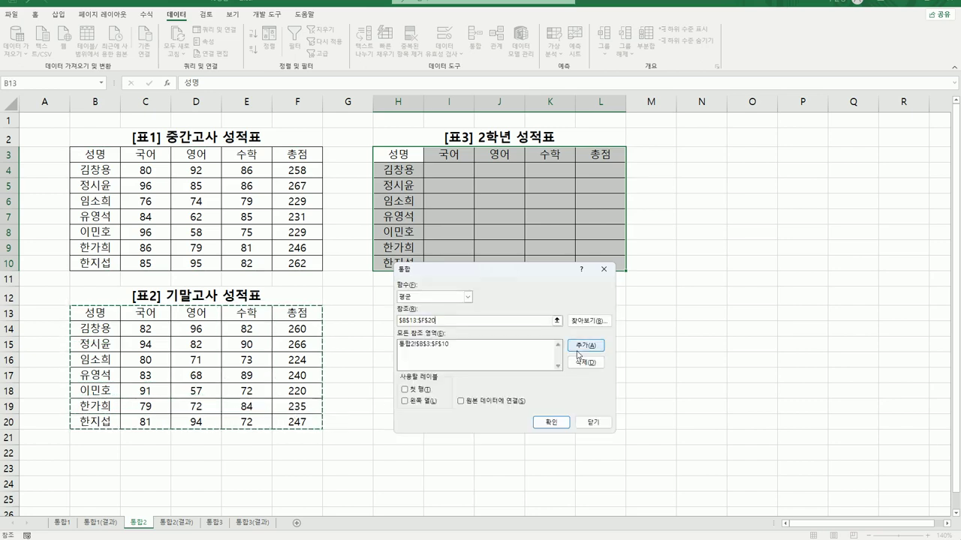
{"action": "left_click", "coordinate": [578, 347]}
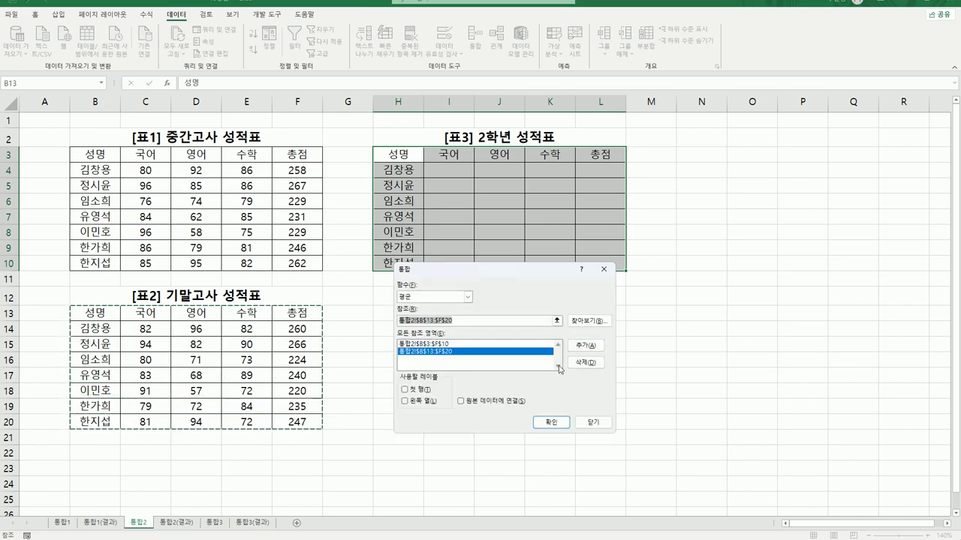
Enable the 첫 행 and 왼쪽 열 labels and run the consolidation into the [표3] 2학년 성적표 table.
{"action": "left_click", "coordinate": [429, 390]}
{"action": "left_click", "coordinate": [432, 403]}
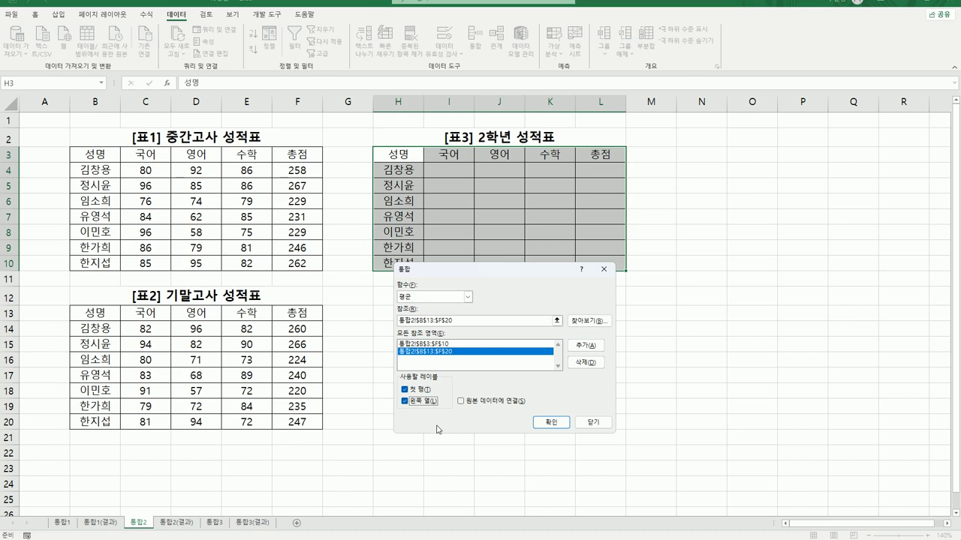
{"action": "left_click", "coordinate": [550, 423]}
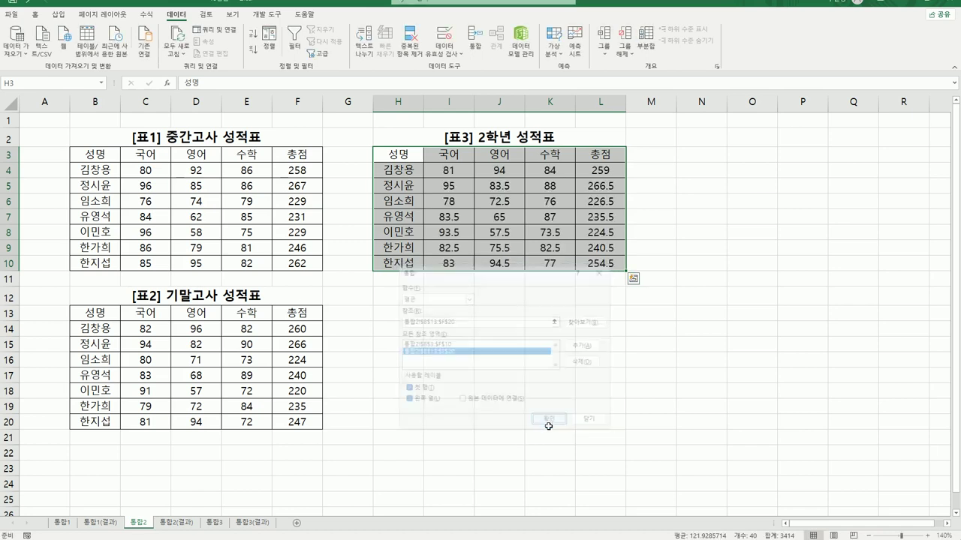
{"action": "left_click", "coordinate": [603, 264]}
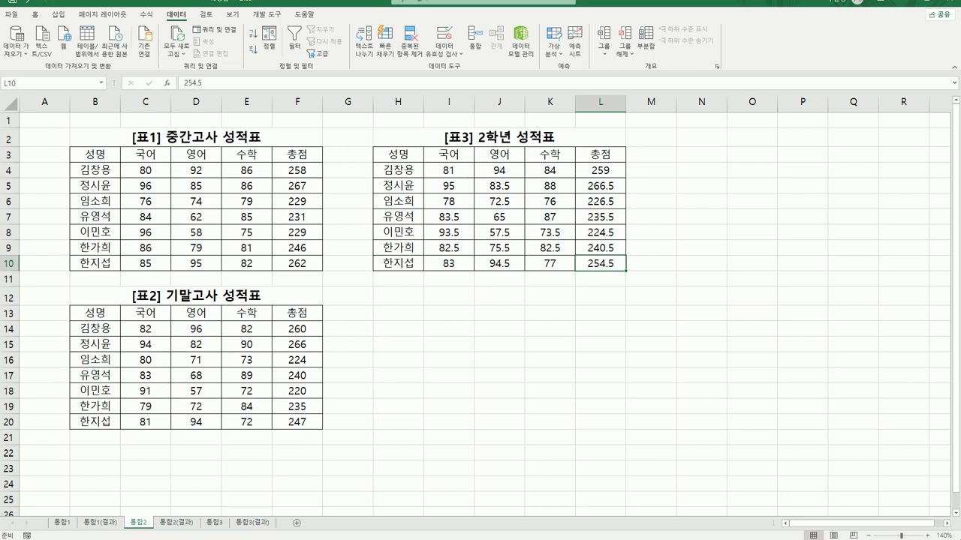
Compare the consolidated [표3] grades with the 통합2(결과) sheet and return to 통합2.
{"action": "left_click", "coordinate": [387, 449]}
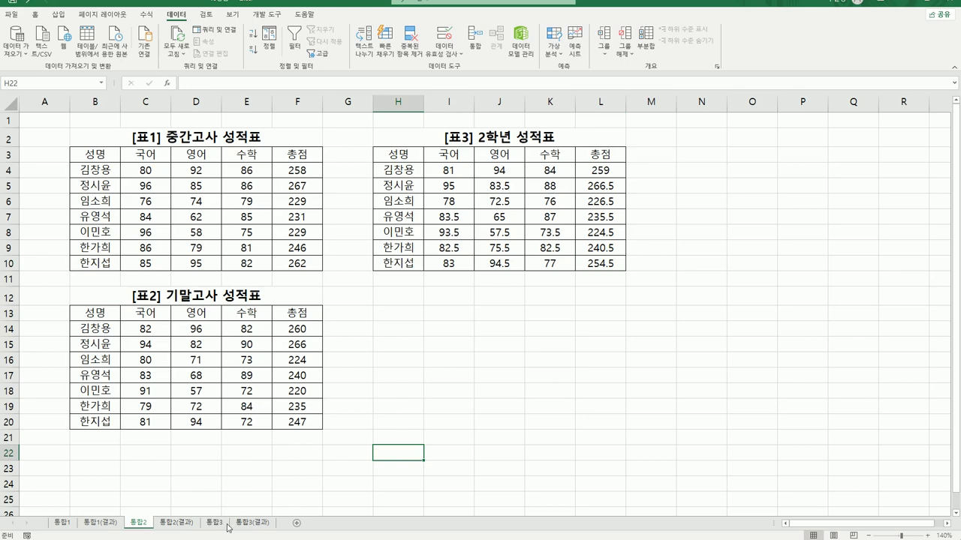
{"action": "left_click", "coordinate": [180, 525]}
{"action": "left_click", "coordinate": [136, 524]}
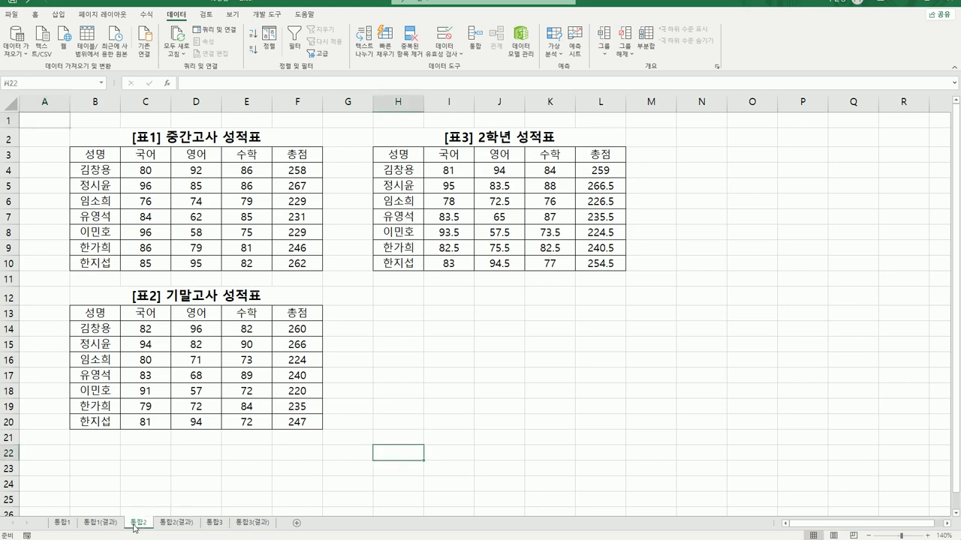
On the 통합3 sheet, enter the wildcard item 마우스* in cell G3 under 품명 in [표2].
{"action": "left_click", "coordinate": [187, 527]}
{"action": "left_click", "coordinate": [218, 526]}
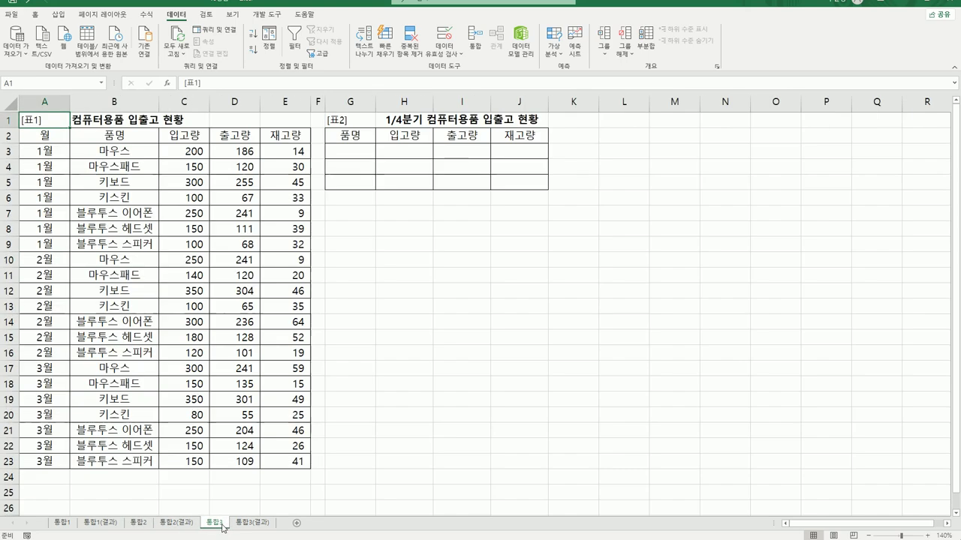
{"action": "left_click", "coordinate": [432, 467]}
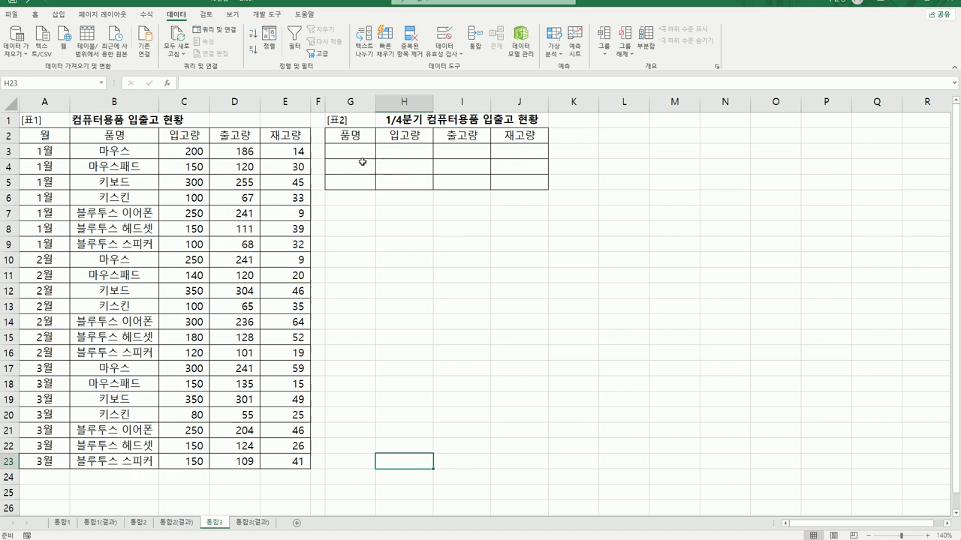
{"action": "left_click", "coordinate": [342, 150]}
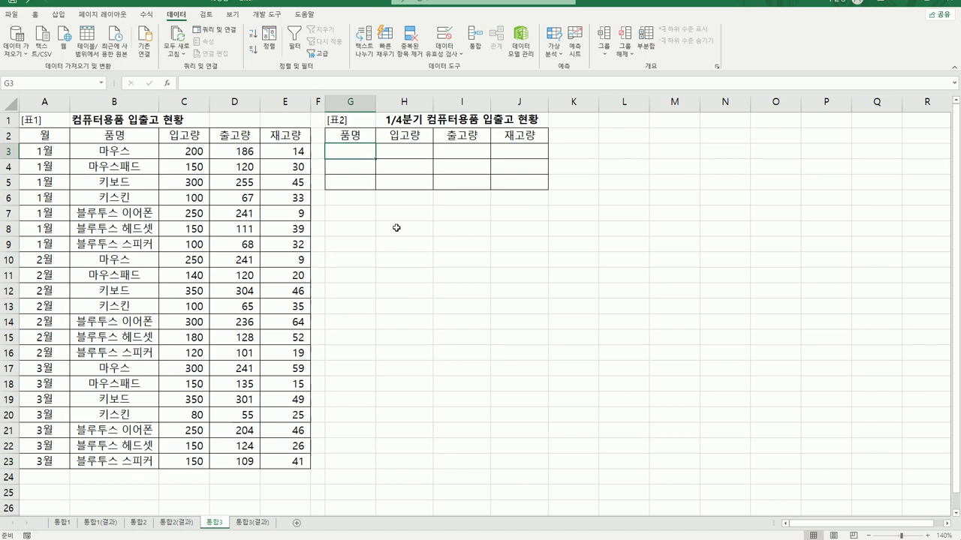
{"action": "type", "text": "망"}
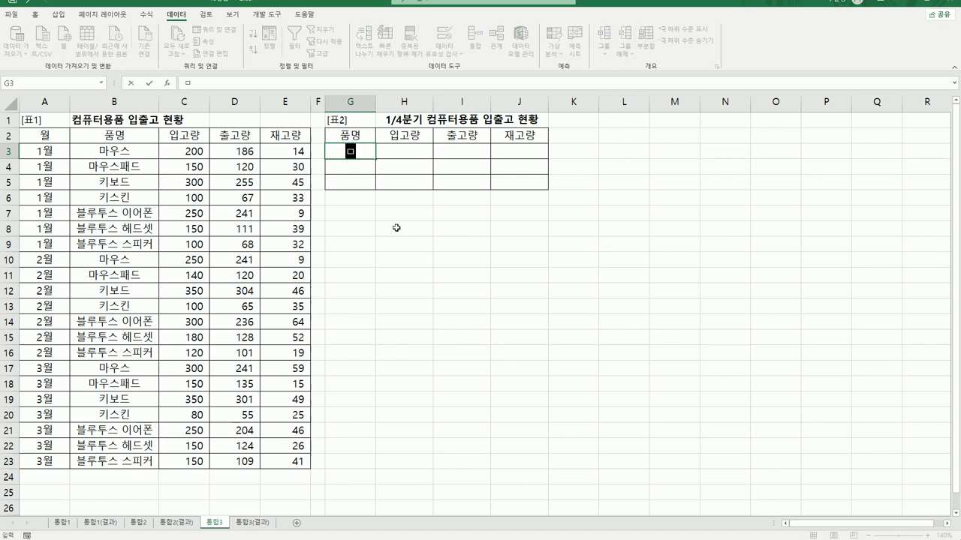
{"action": "type", "text": "우스*"}
{"action": "key", "text": "Return"}
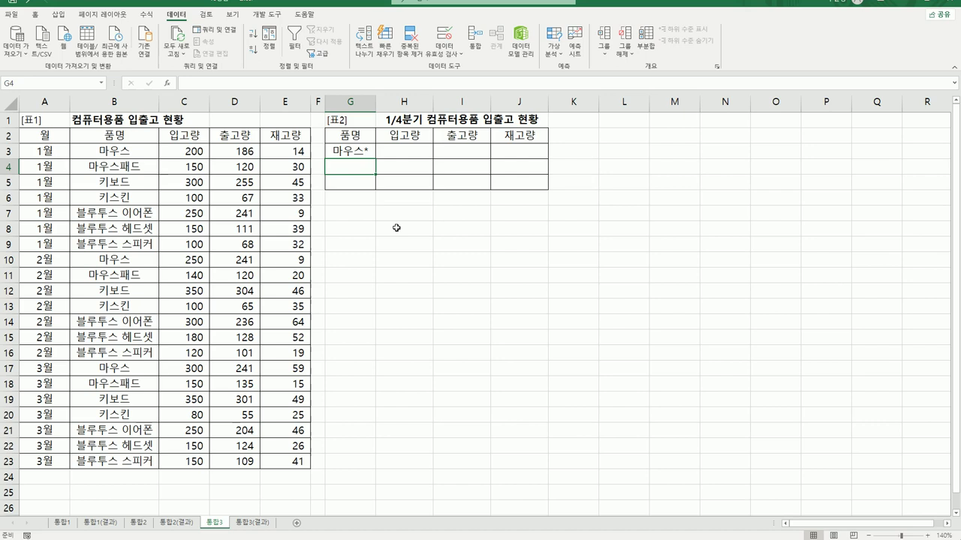
Enter the wildcard items 키* and 블루투스* in cells G4 and G5 of [표2].
{"action": "type", "text": "키"}
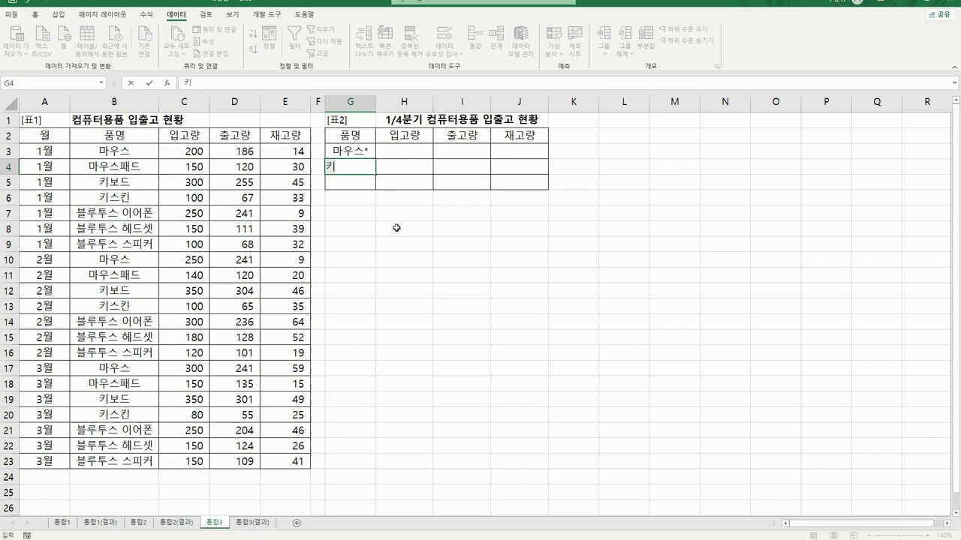
{"action": "type", "text": "*"}
{"action": "key", "text": "Return"}
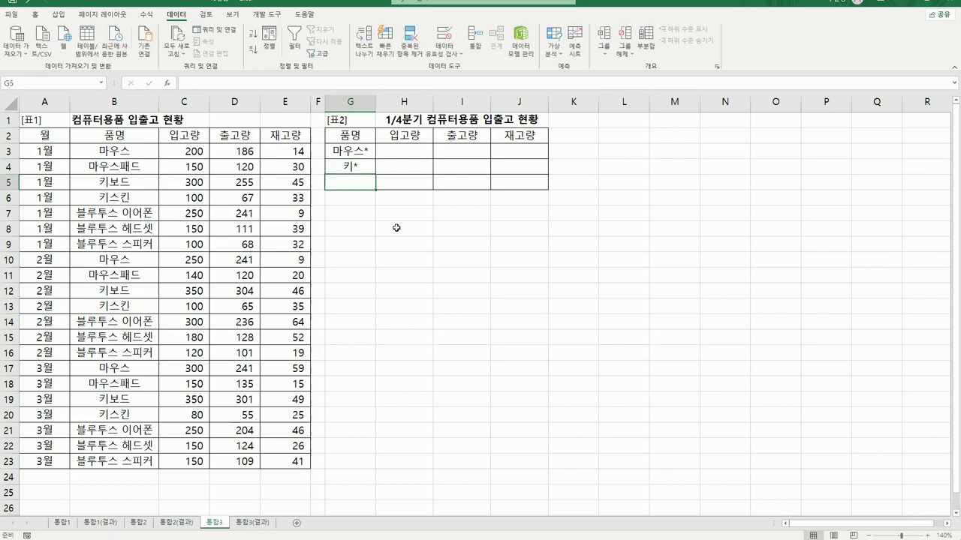
{"action": "type", "text": "블루투스"}
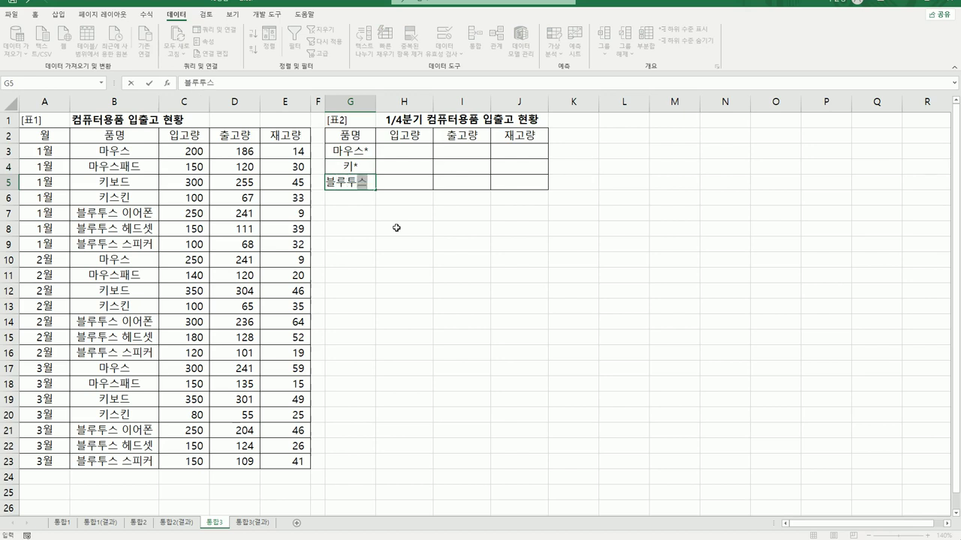
{"action": "type", "text": "*"}
{"action": "key", "text": "Return"}
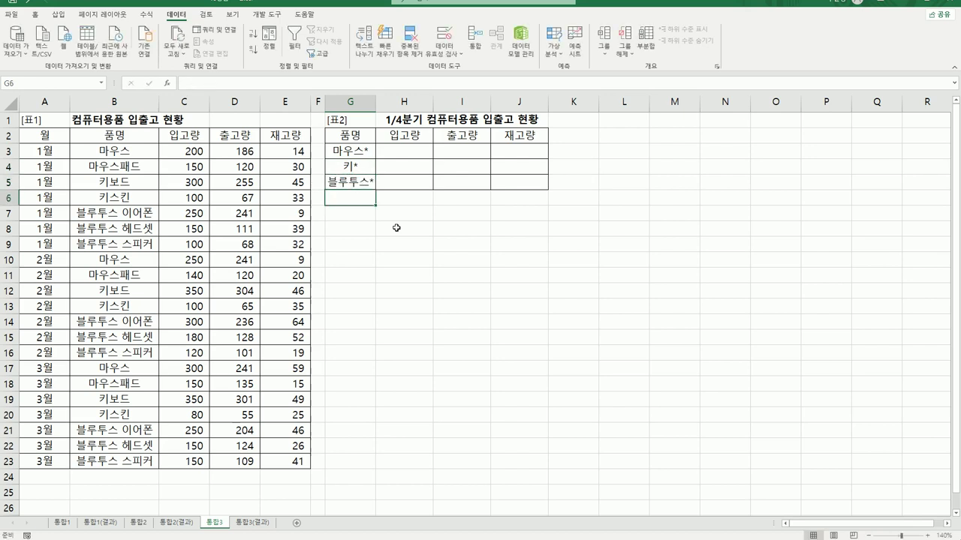
{"action": "left_click_drag", "start_coordinate": [364, 155], "coordinate": [364, 185]}
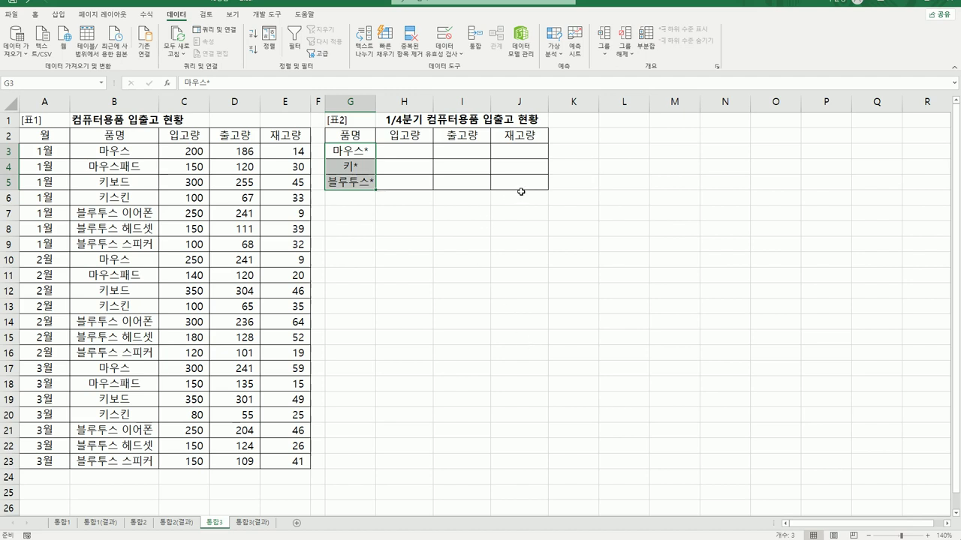
{"action": "left_click", "coordinate": [483, 273]}
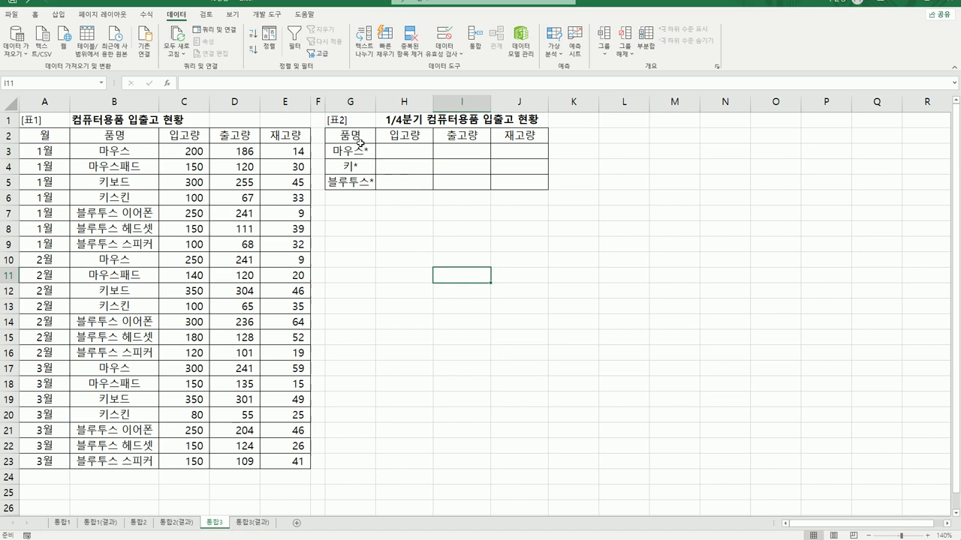
Start a Consolidate on the [표2] range G2:J5 using the function 합계 (Sum).
{"action": "left_click_drag", "start_coordinate": [359, 140], "coordinate": [511, 183]}
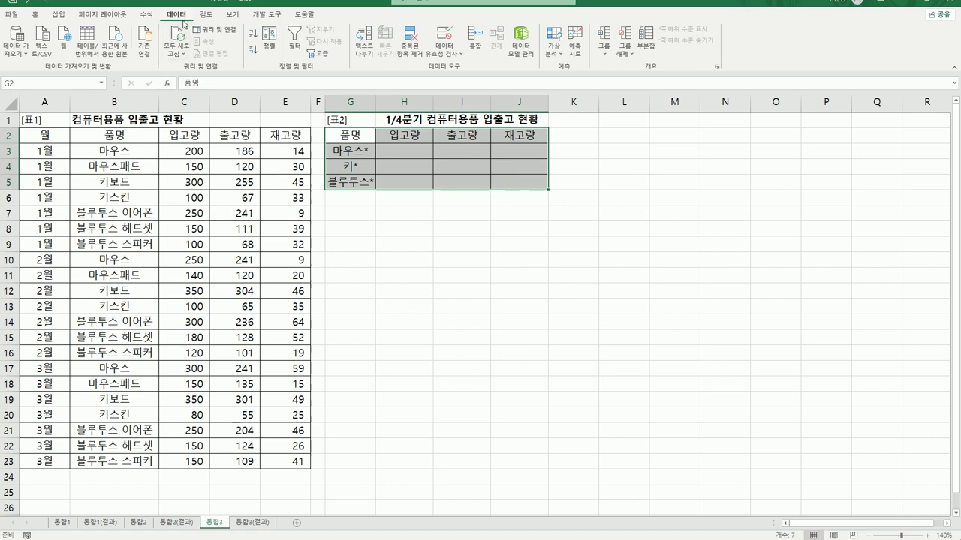
{"action": "left_click", "coordinate": [475, 46]}
{"action": "left_click_drag", "start_coordinate": [488, 275], "coordinate": [480, 246]}
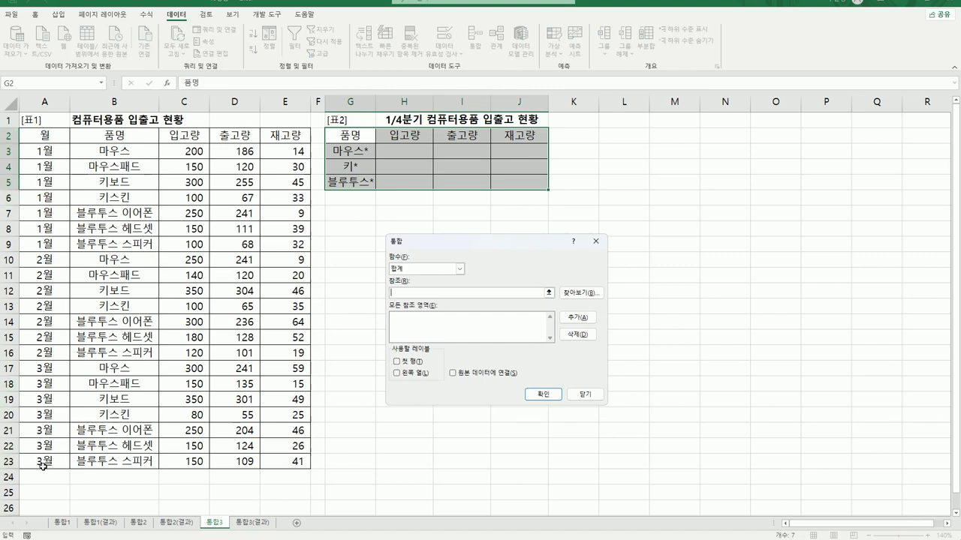
{"action": "left_click_drag", "start_coordinate": [42, 135], "coordinate": [54, 461]}
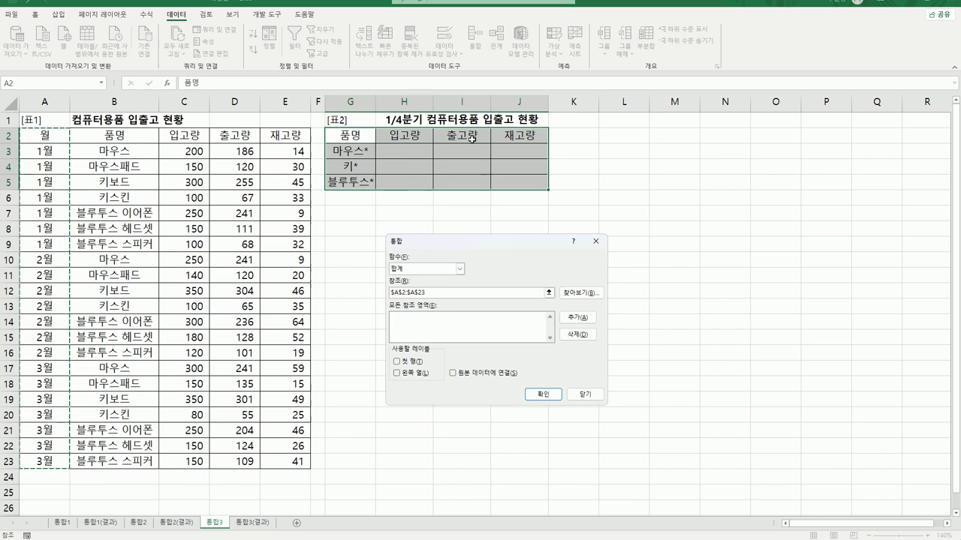
{"action": "left_click_drag", "start_coordinate": [443, 292], "coordinate": [349, 292]}
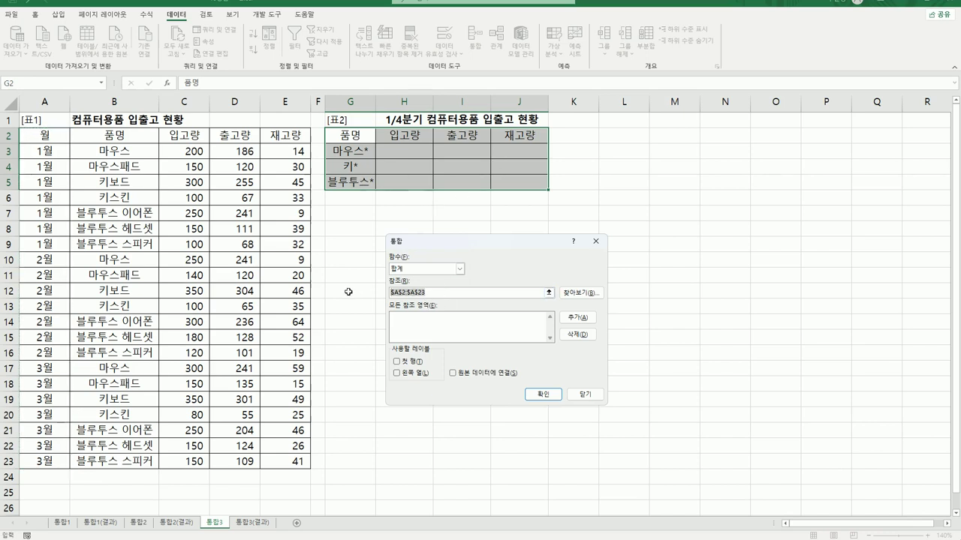
{"action": "key", "text": "Delete"}
Consolidate the source range B2:E23 of [표1] into [표2] using the 첫 행 and 왼쪽 열 labels.
{"action": "left_click_drag", "start_coordinate": [114, 135], "coordinate": [258, 461]}
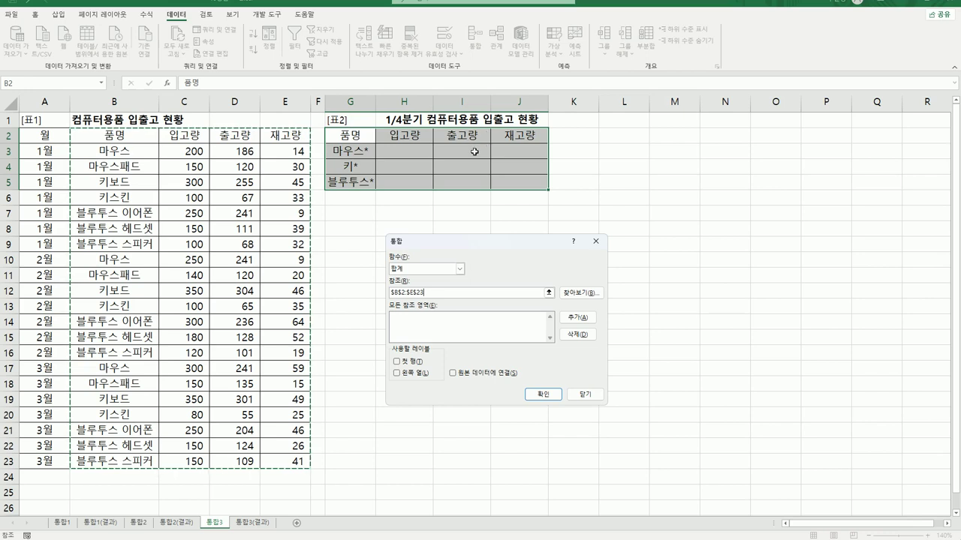
{"action": "left_click", "coordinate": [574, 319]}
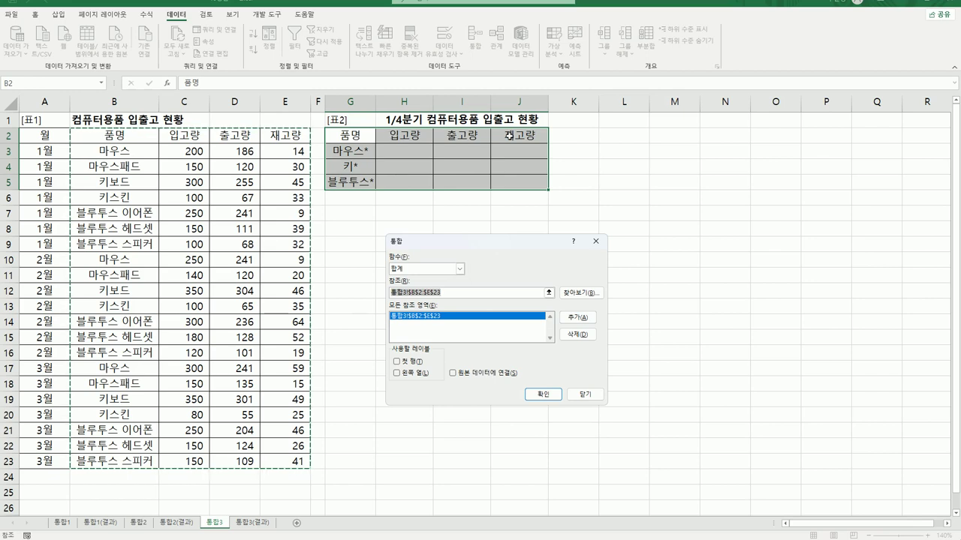
{"action": "left_click", "coordinate": [421, 362]}
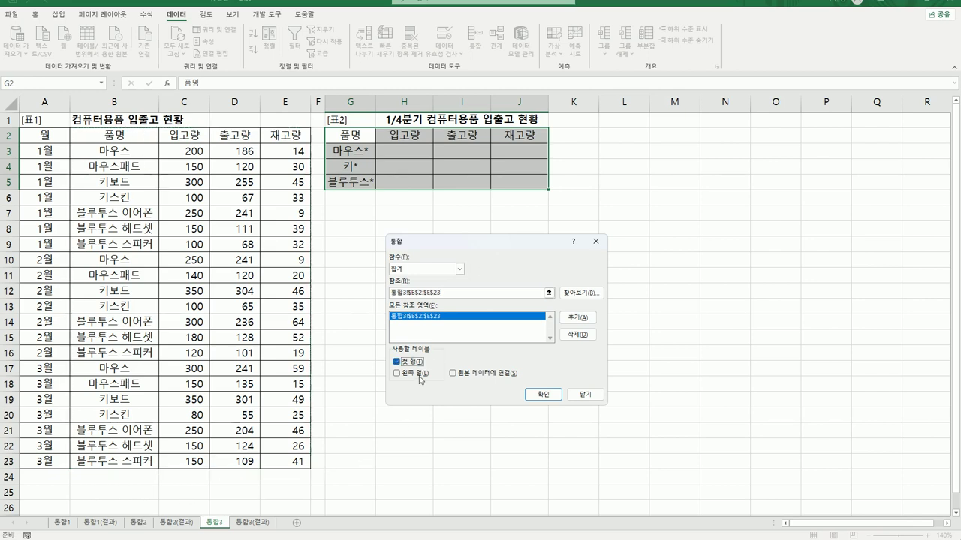
{"action": "left_click", "coordinate": [421, 379]}
{"action": "left_click", "coordinate": [543, 395]}
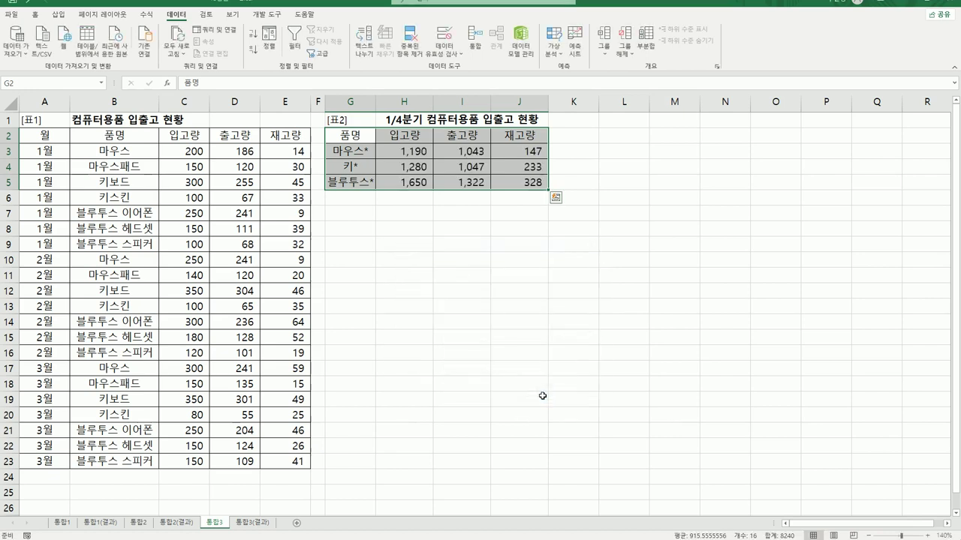
{"action": "left_click", "coordinate": [543, 396]}
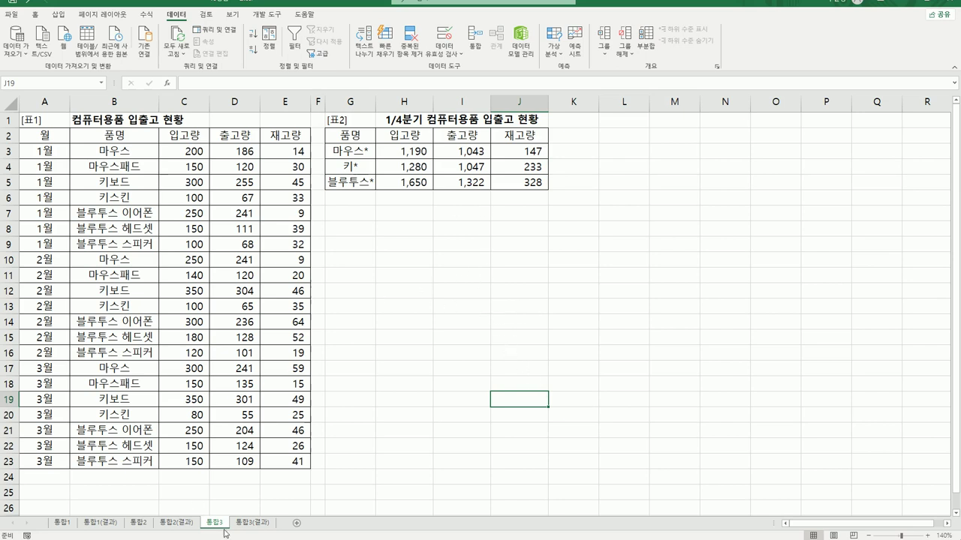
Compare the consolidated [표2] quantities with the 통합3(결과) sheet and return to 통합3.
{"action": "left_click", "coordinate": [258, 526]}
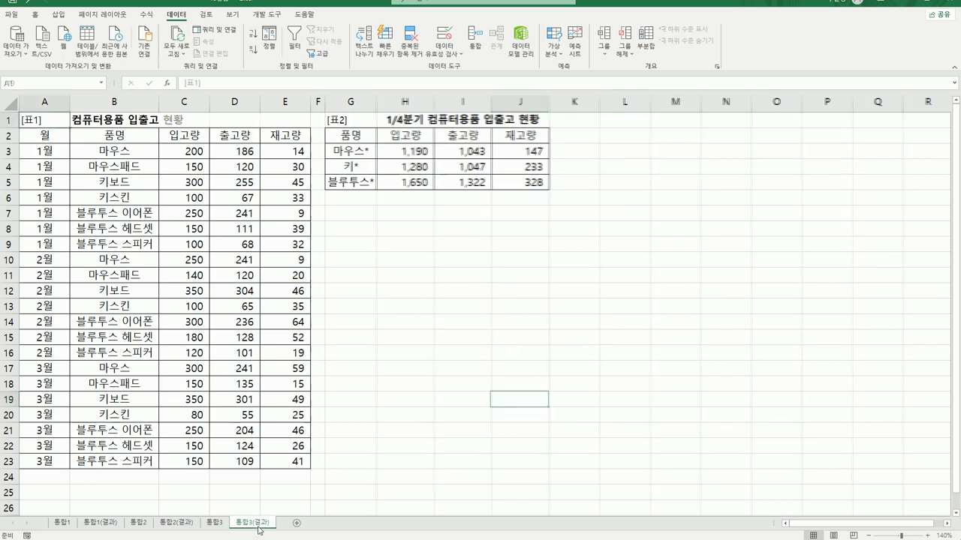
{"action": "left_click", "coordinate": [218, 527]}
{"action": "left_click", "coordinate": [252, 527]}
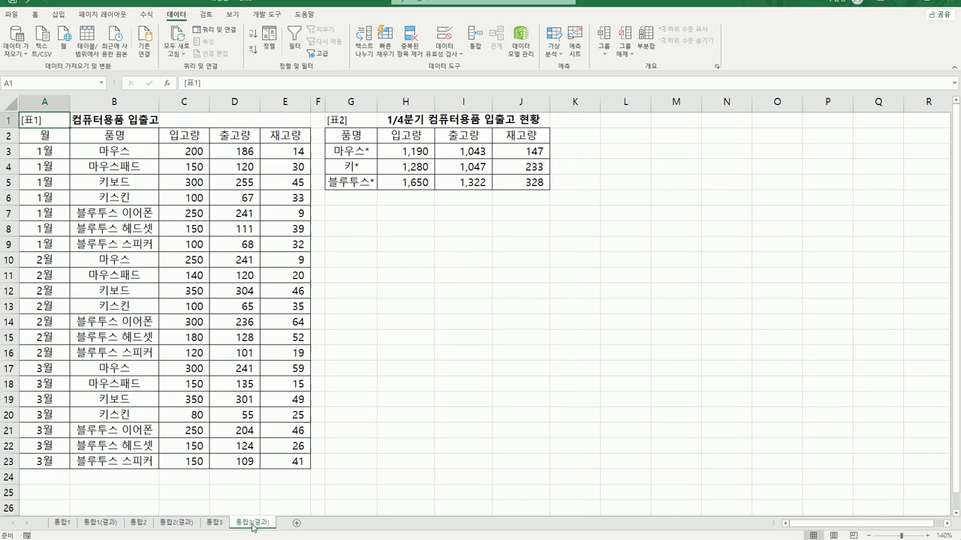
{"action": "left_click", "coordinate": [223, 525]}
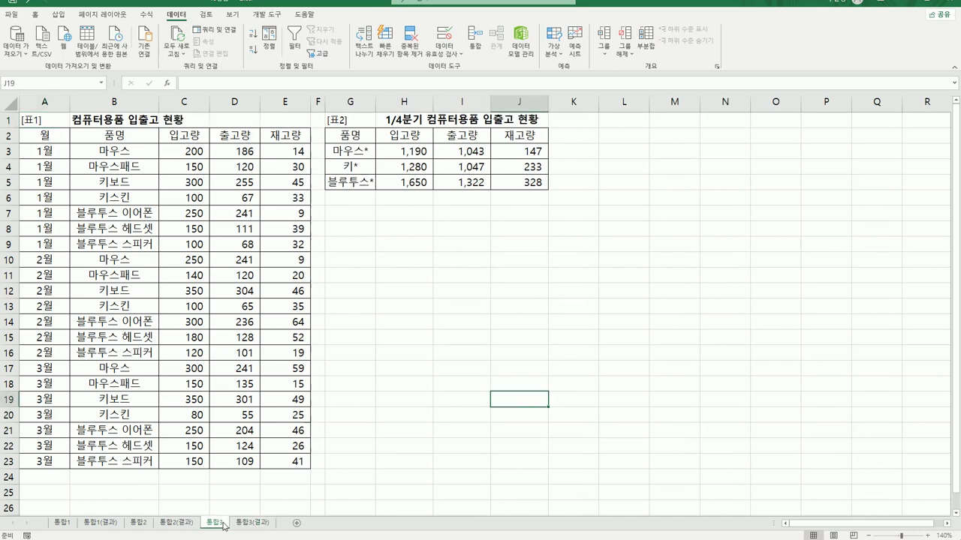
{"action": "left_click", "coordinate": [265, 503]}
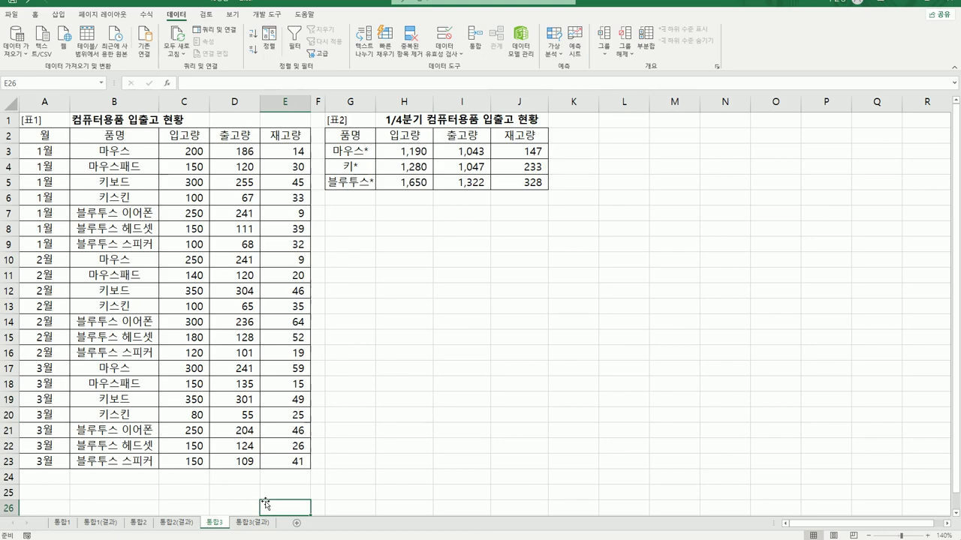